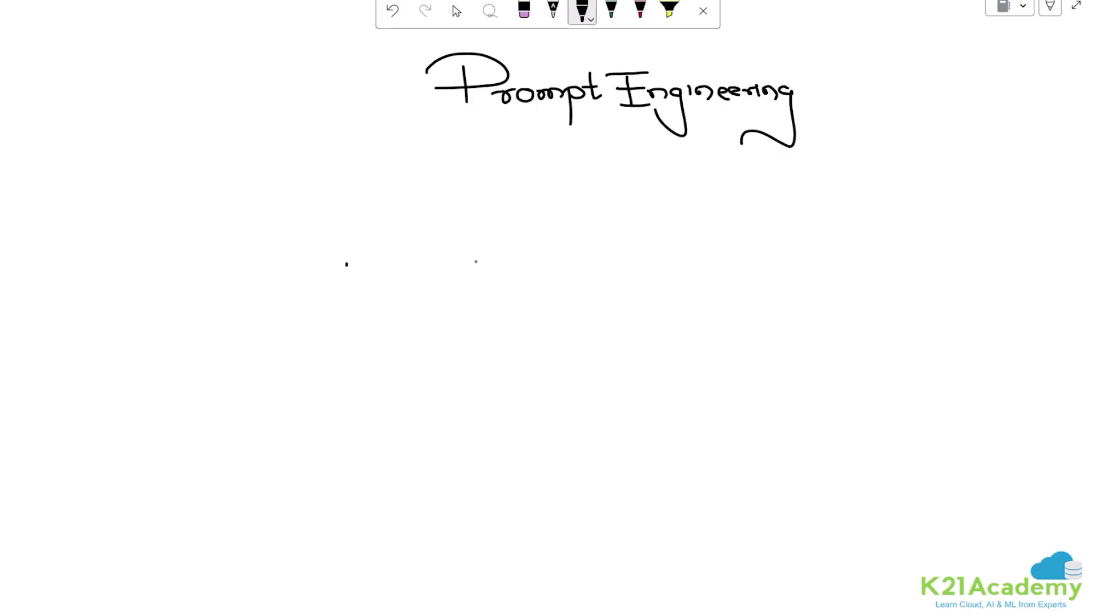
- Draw a black rectangle below the "Prompt Engineering" title in the middle of the page
drag(470, 239, 481, 320)
mouse_move(468, 239)
mouse_down()
mouse_move(607, 238)
mouse_move(611, 322)
mouse_up()
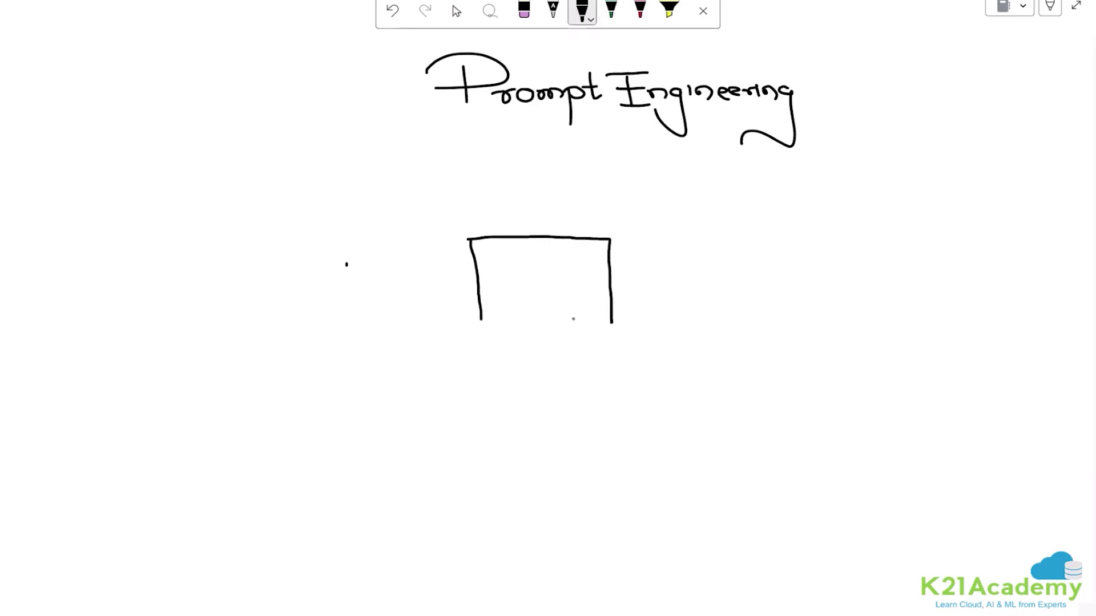
drag(481, 321, 617, 325)
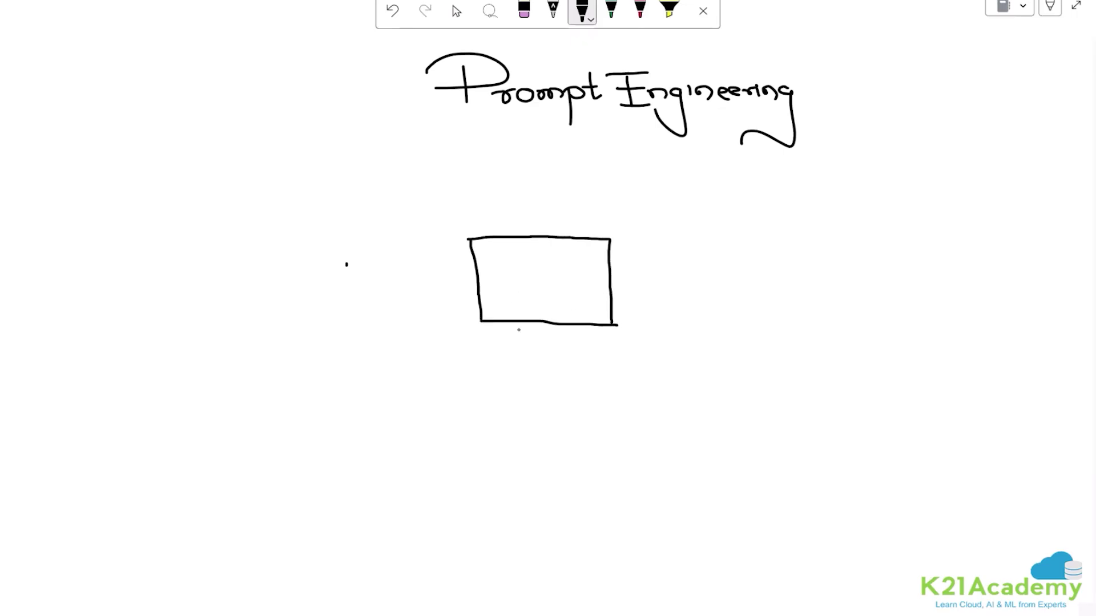
- Handwrite the label "Foundation Model" on two lines beneath the rectangle
mouse_move(490, 336)
mouse_down()
mouse_move(492, 358)
mouse_move(512, 335)
mouse_up()
drag(481, 346, 535, 357)
drag(539, 348, 582, 359)
drag(589, 340, 590, 359)
drag(584, 346, 599, 344)
drag(598, 349, 637, 360)
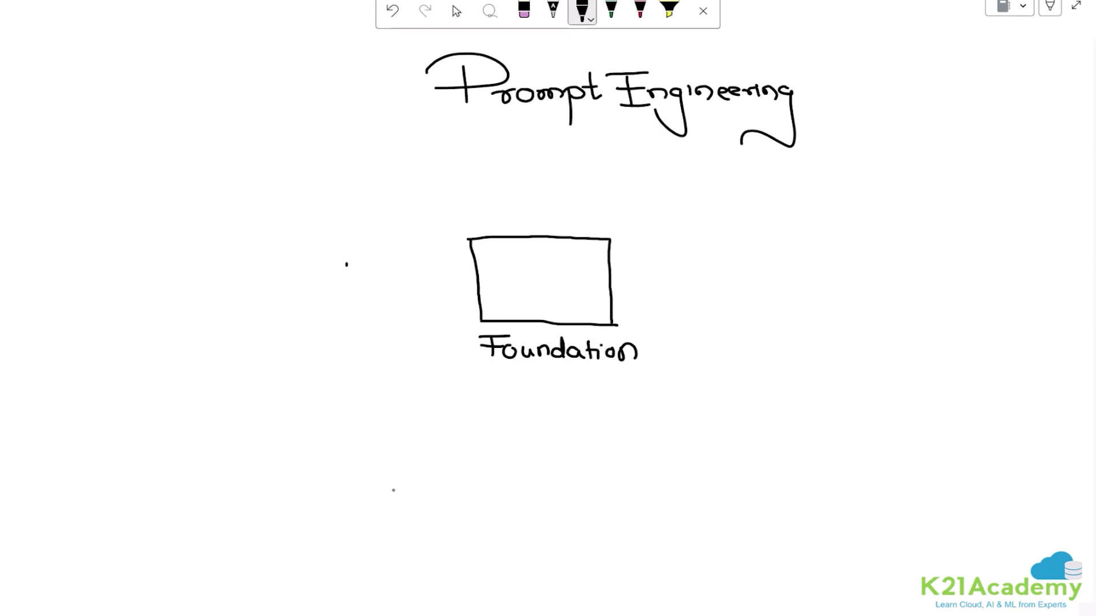
drag(495, 374, 534, 388)
drag(549, 378, 548, 379)
drag(566, 381, 569, 370)
drag(573, 381, 587, 388)
drag(594, 371, 594, 389)
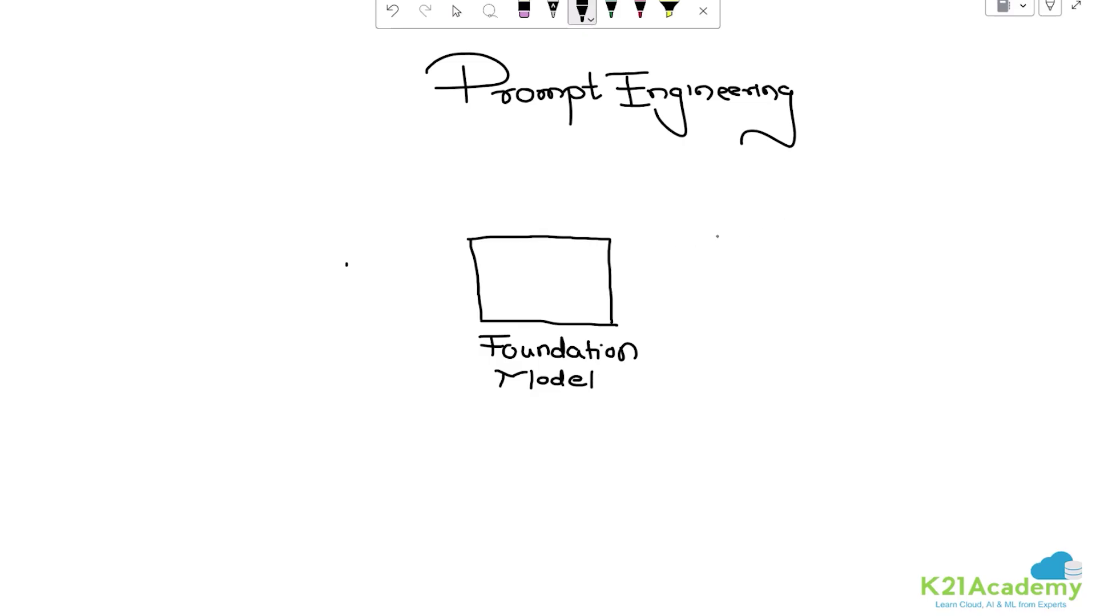
- Draw two output arrows from the Foundation Model box and label them "content generation" and "Summarization"
mouse_move(632, 251)
mouse_down()
mouse_move(765, 247)
mouse_move(755, 252)
mouse_up()
drag(788, 240, 1036, 258)
drag(632, 280, 742, 285)
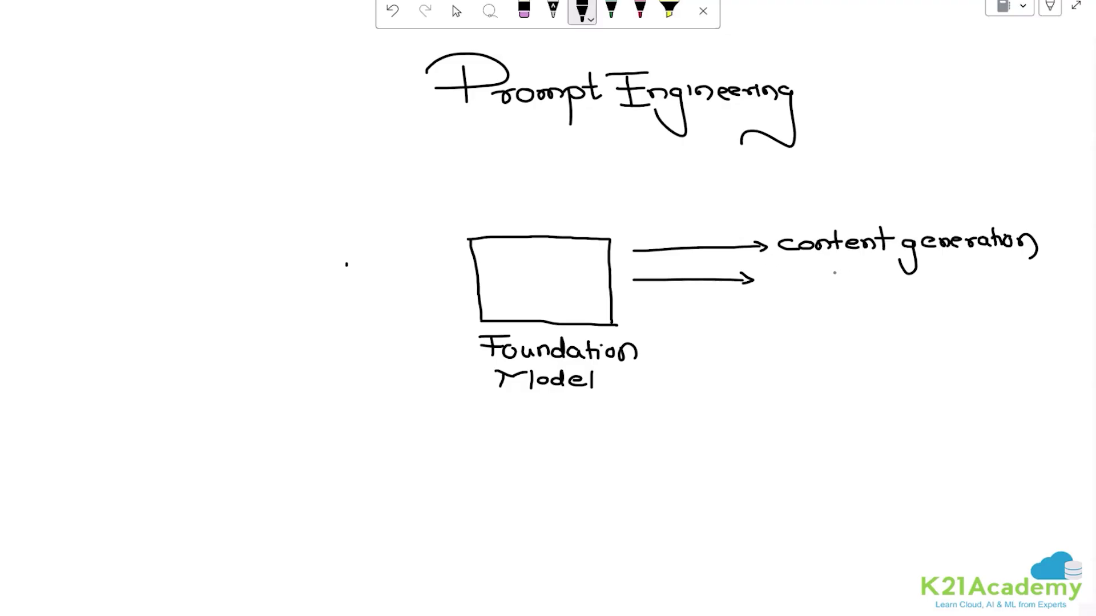
drag(794, 269, 772, 285)
drag(801, 276, 983, 279)
- Draw two more output arrows below the Summarization arrow and label them "Image" and "chatbot"
drag(632, 308, 760, 311)
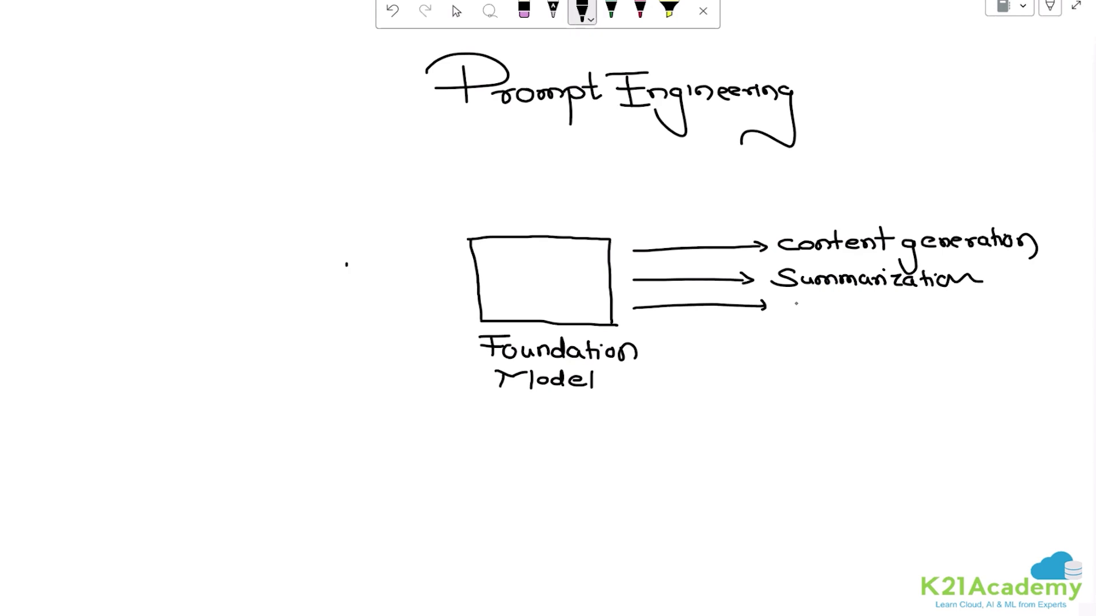
mouse_move(790, 298)
mouse_down()
mouse_move(800, 313)
mouse_move(861, 308)
mouse_move(848, 329)
mouse_up()
mouse_move(867, 311)
mouse_down()
mouse_move(877, 301)
mouse_move(884, 312)
mouse_up()
drag(643, 324, 774, 331)
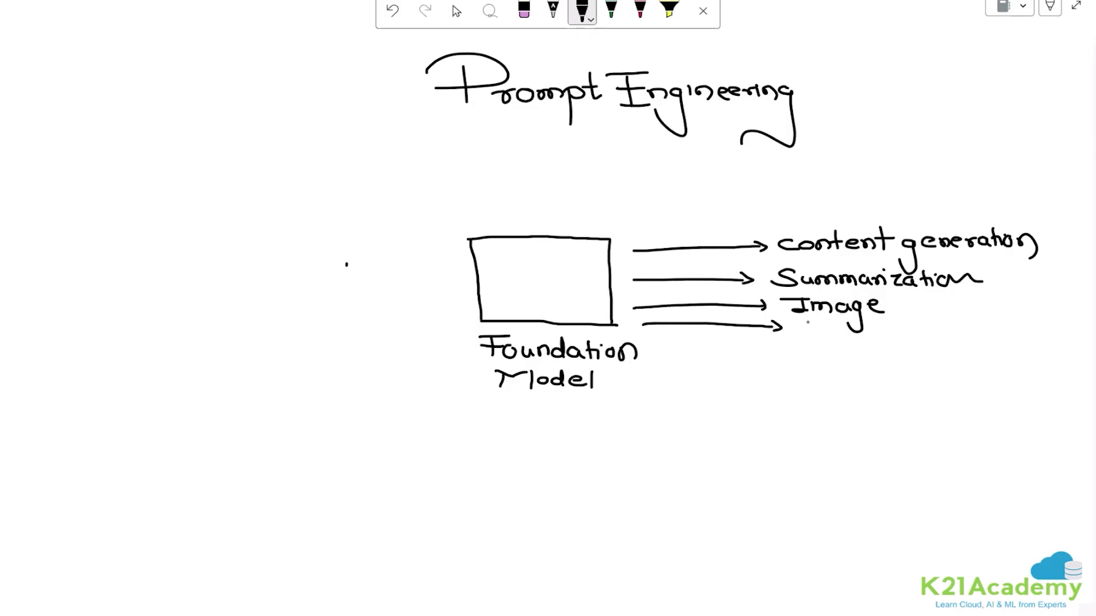
mouse_move(818, 331)
mouse_down()
mouse_move(812, 340)
mouse_move(879, 342)
mouse_up()
drag(894, 335, 905, 342)
drag(899, 331, 910, 330)
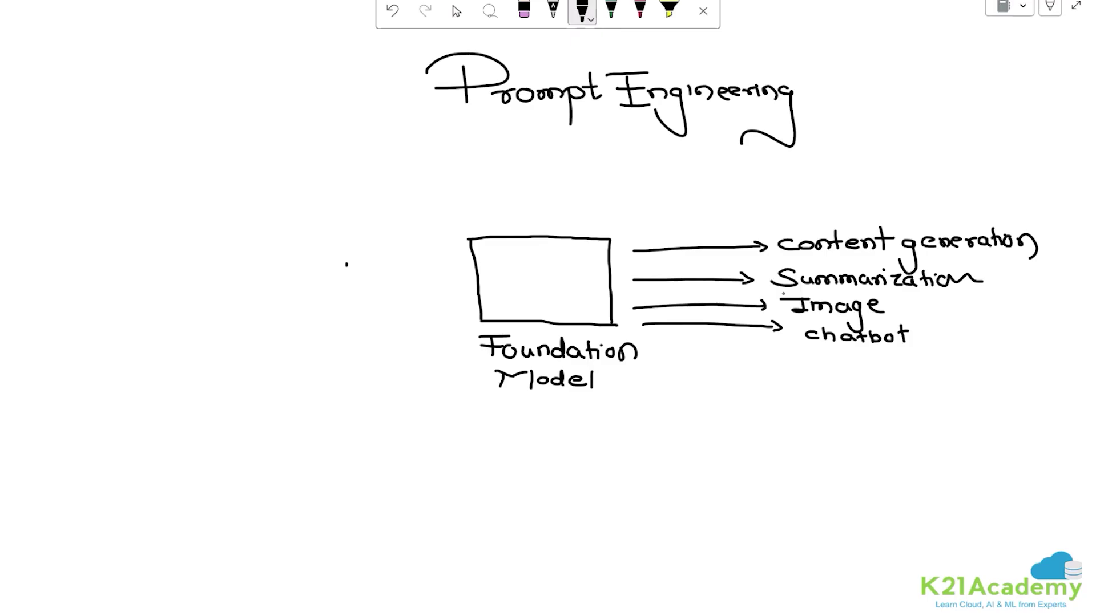
- Draw a curved arrow leading into the Foundation Model box and write "Input" at its start
mouse_move(283, 304)
mouse_down()
mouse_move(371, 288)
mouse_move(468, 294)
mouse_up()
drag(460, 288, 460, 300)
mouse_move(249, 318)
mouse_down()
mouse_move(241, 331)
mouse_move(261, 316)
mouse_up()
drag(258, 326, 316, 333)
drag(303, 326, 324, 323)
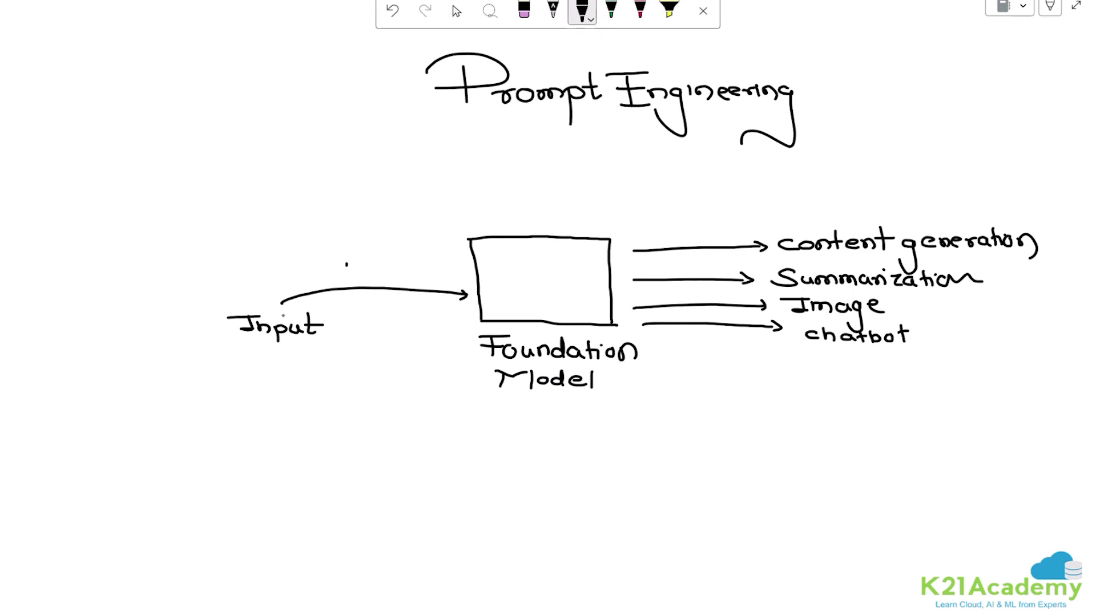
- Draw a stack of horizontal text lines under "Input" and label it "Prompts"
mouse_move(223, 363)
mouse_down()
mouse_move(306, 363)
mouse_move(260, 379)
mouse_move(296, 379)
mouse_up()
drag(227, 389, 295, 389)
drag(230, 401, 294, 407)
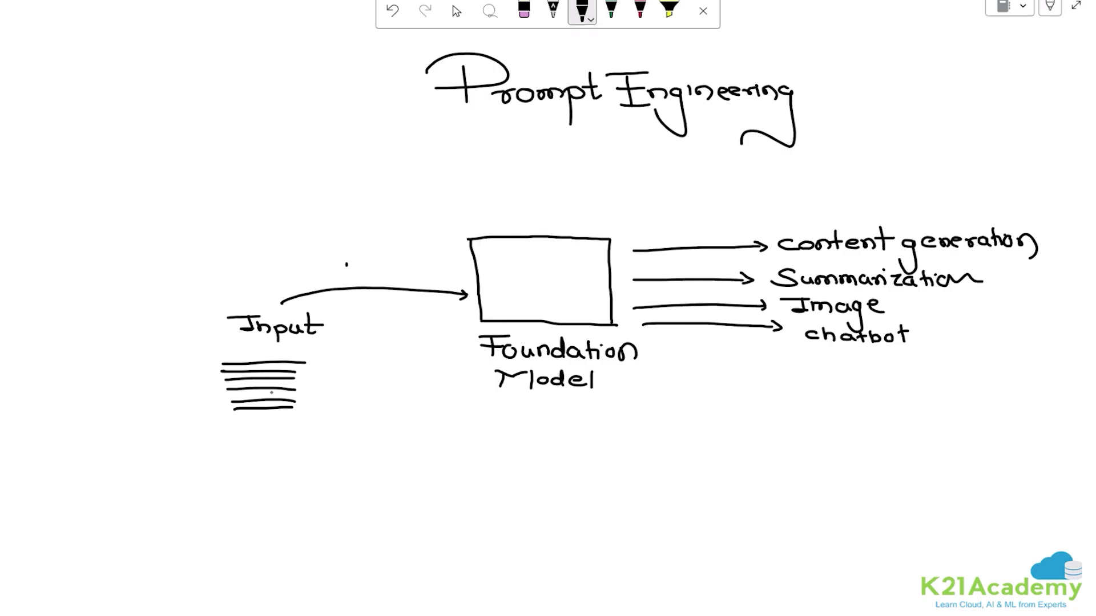
mouse_move(212, 423)
mouse_down()
mouse_move(214, 437)
mouse_move(295, 439)
mouse_up()
mouse_move(285, 428)
mouse_down()
mouse_move(301, 426)
mouse_move(307, 438)
mouse_up()
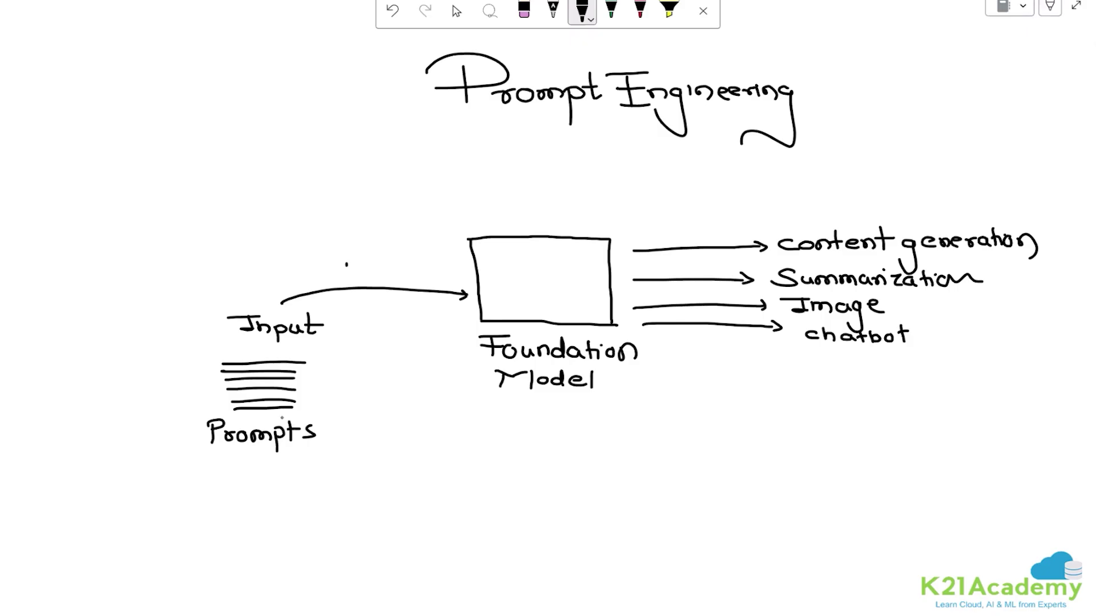
- Switch to the AWS console in Chrome, maximize the window and open Amazon Bedrock
key(alt+Tab)
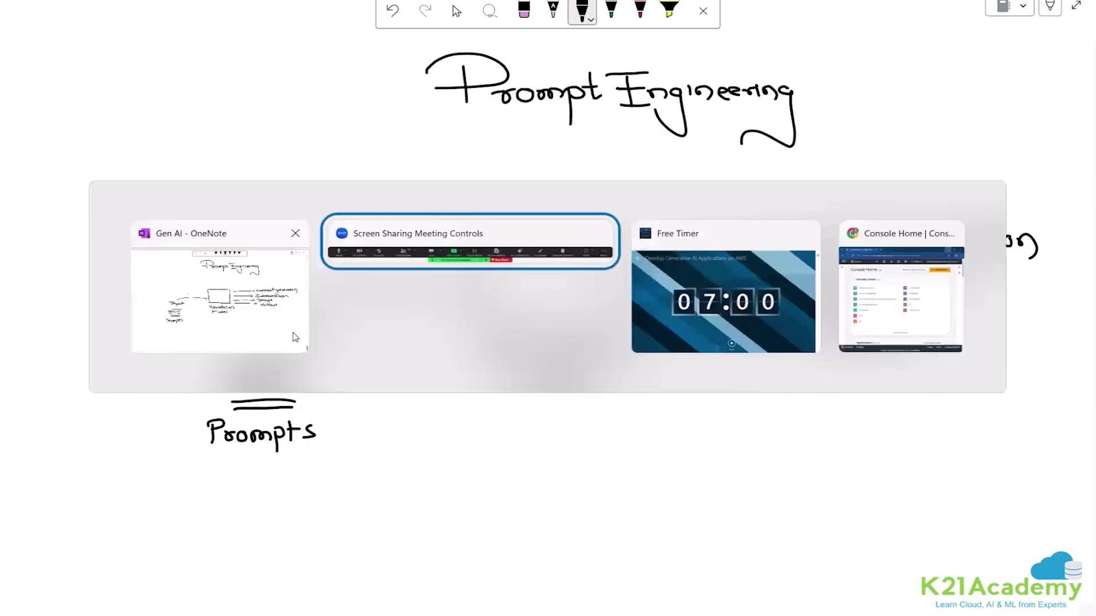
click(896, 323)
click(964, 79)
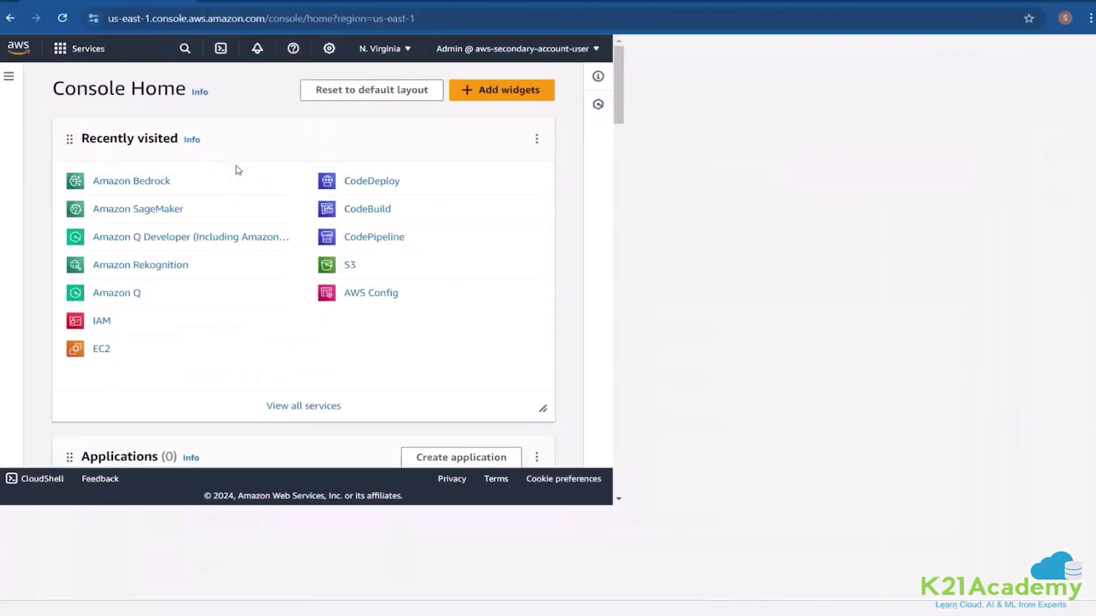
click(148, 181)
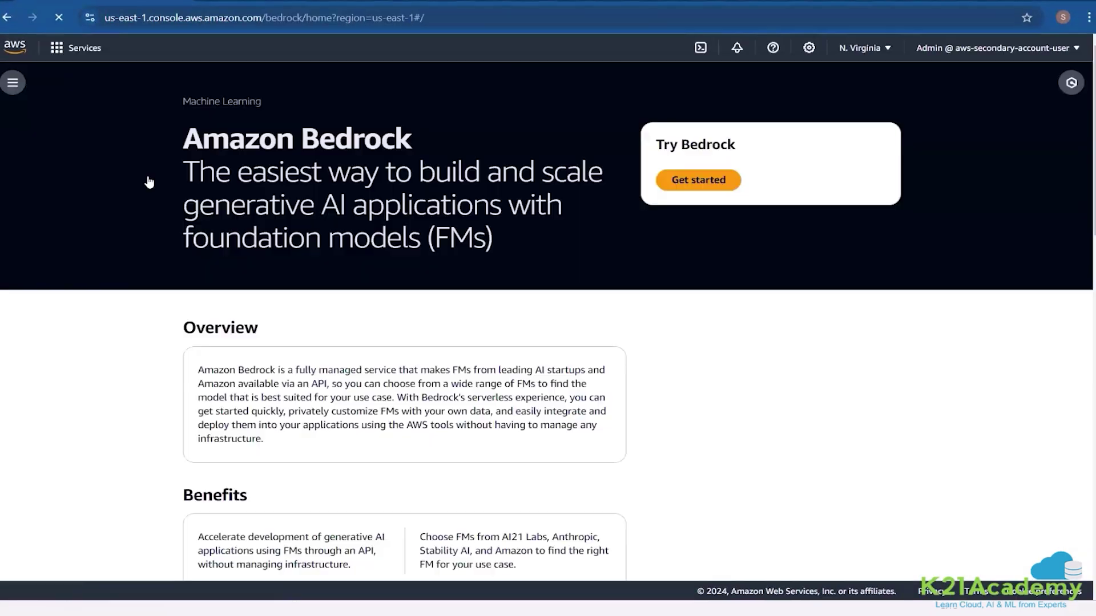
- Expand the Bedrock navigation, view the Chat playground and open the Text playground
click(13, 84)
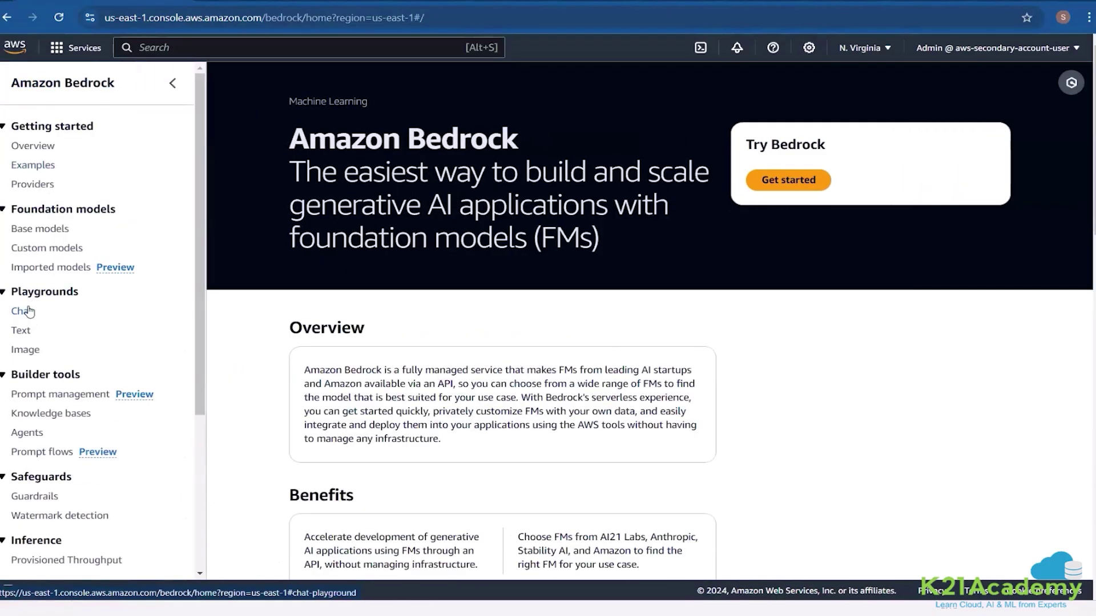
click(25, 312)
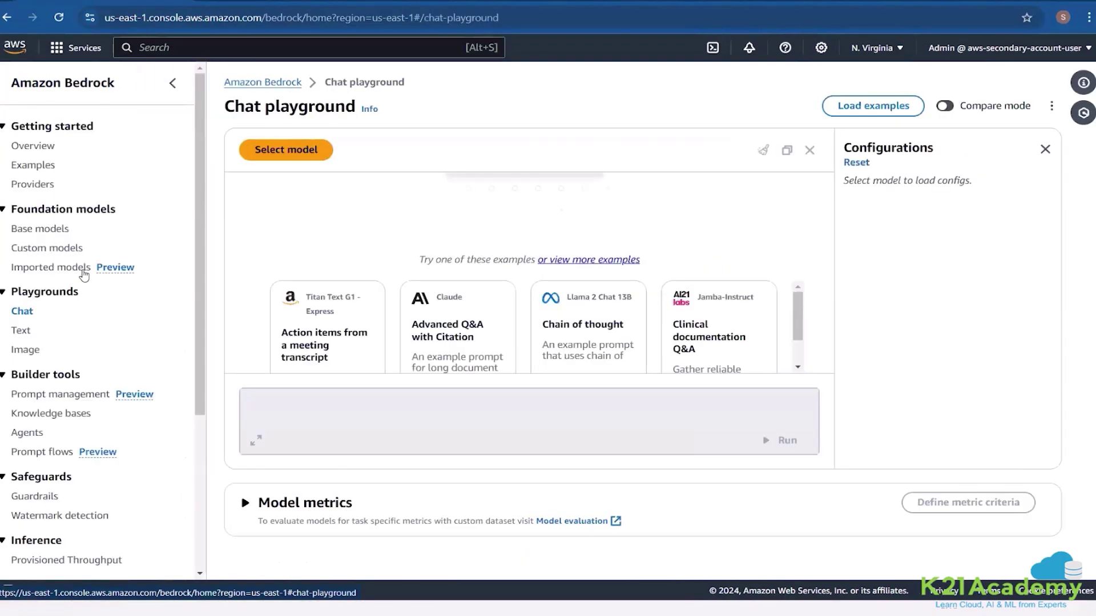
click(25, 330)
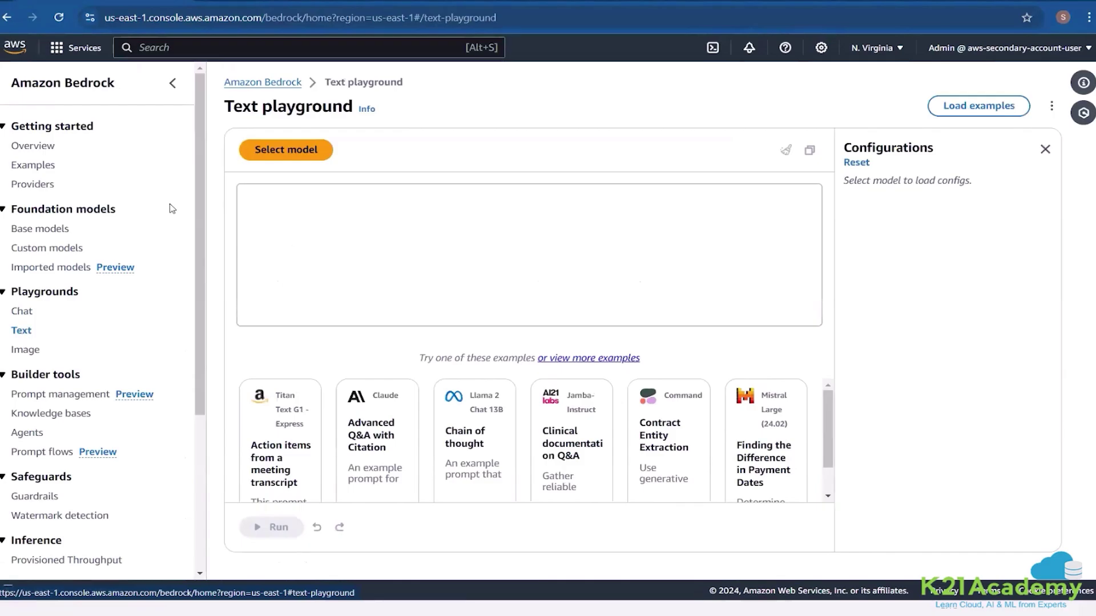
- Select Amazon's Titan Text G1 - Lite as the model for the Text playground
click(285, 150)
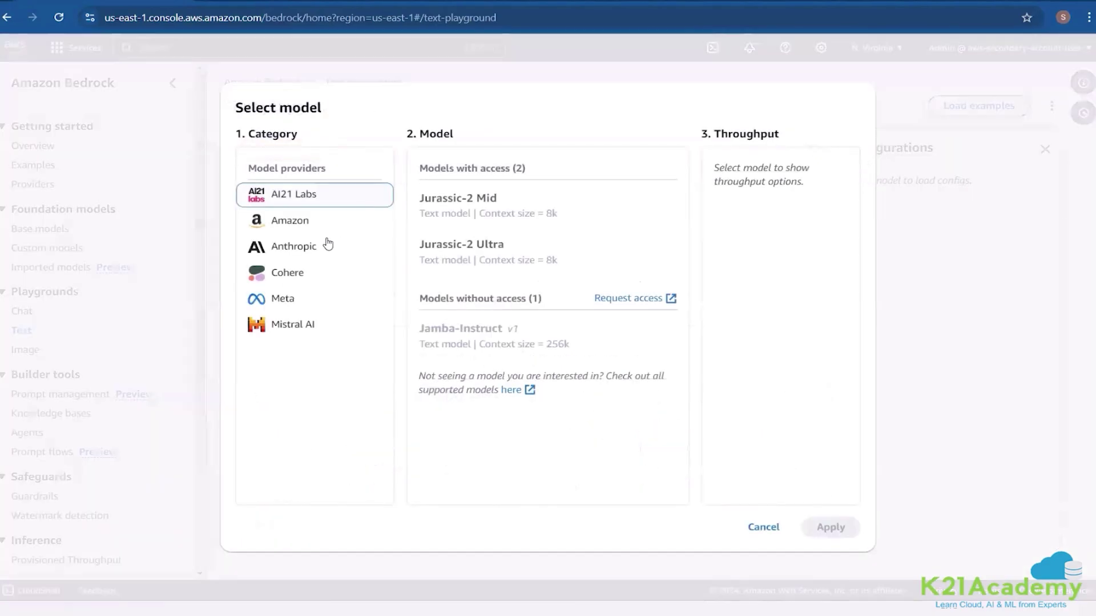
click(287, 220)
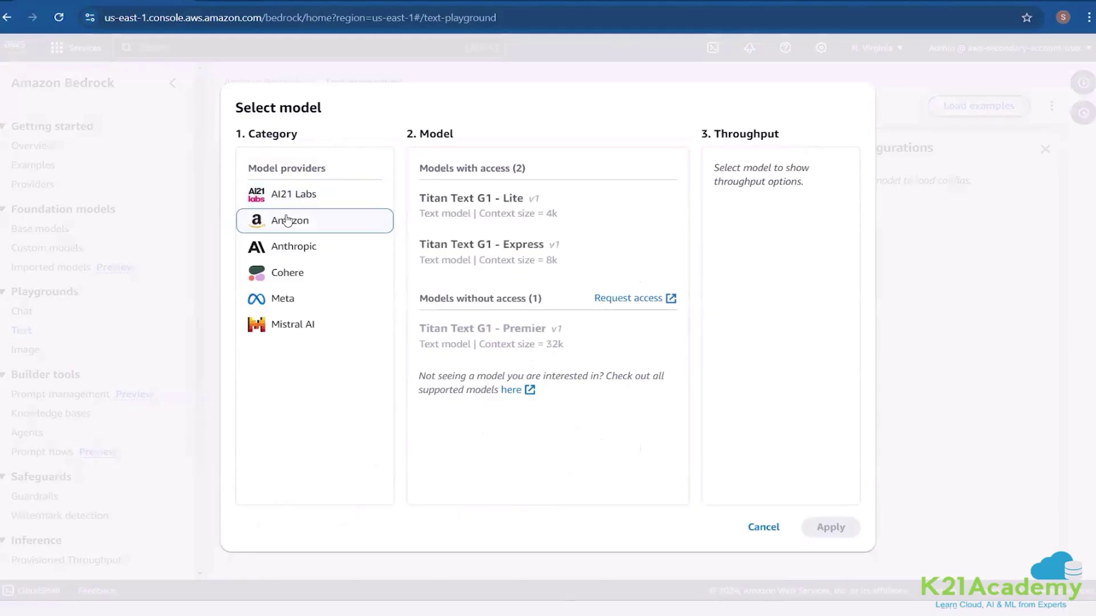
click(518, 255)
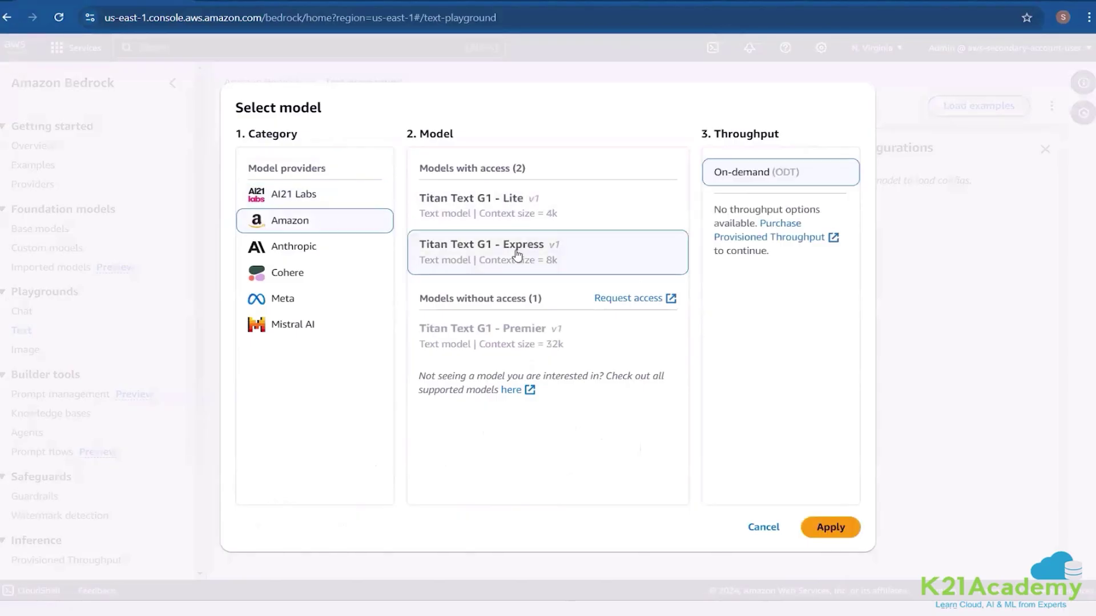
click(499, 207)
click(828, 529)
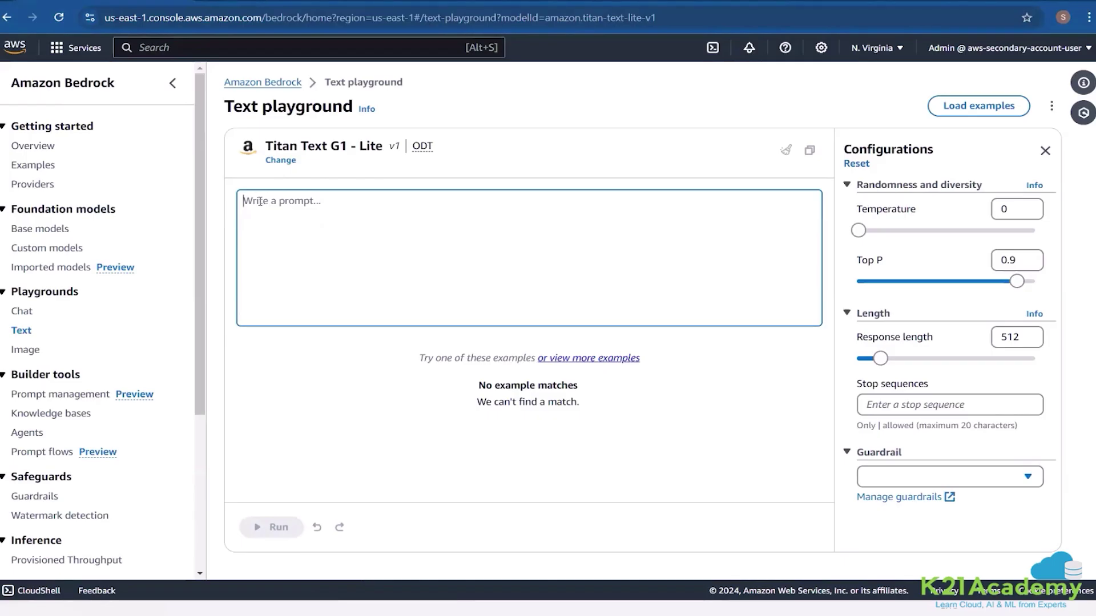
- Enter the prompt instruction "Translate the following text from English to Spanish"
text(r)
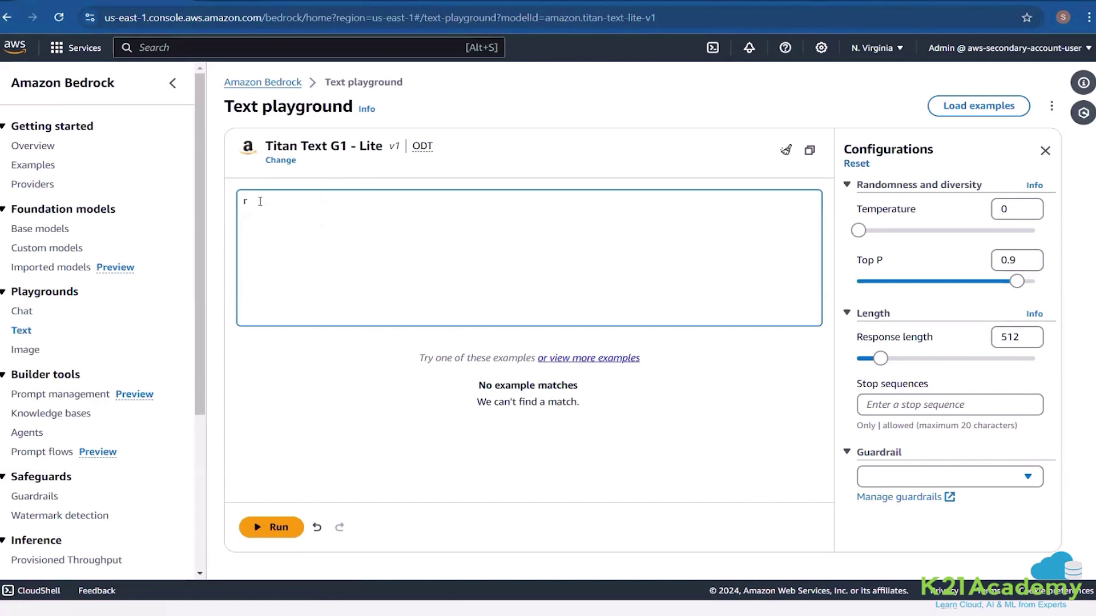
key(BackSpace)
text(T)
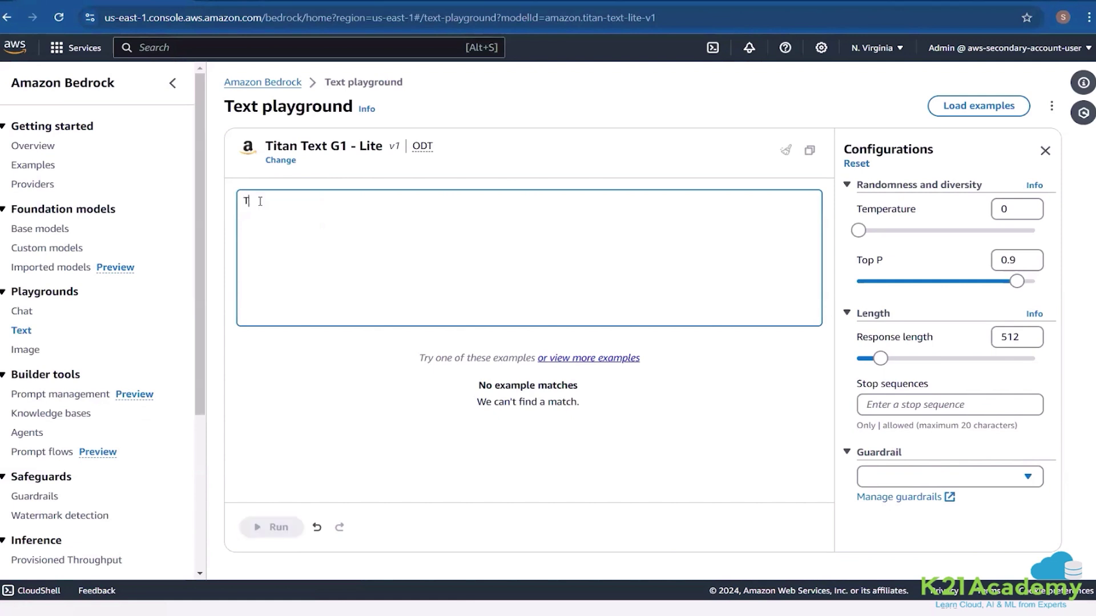
text(ransla)
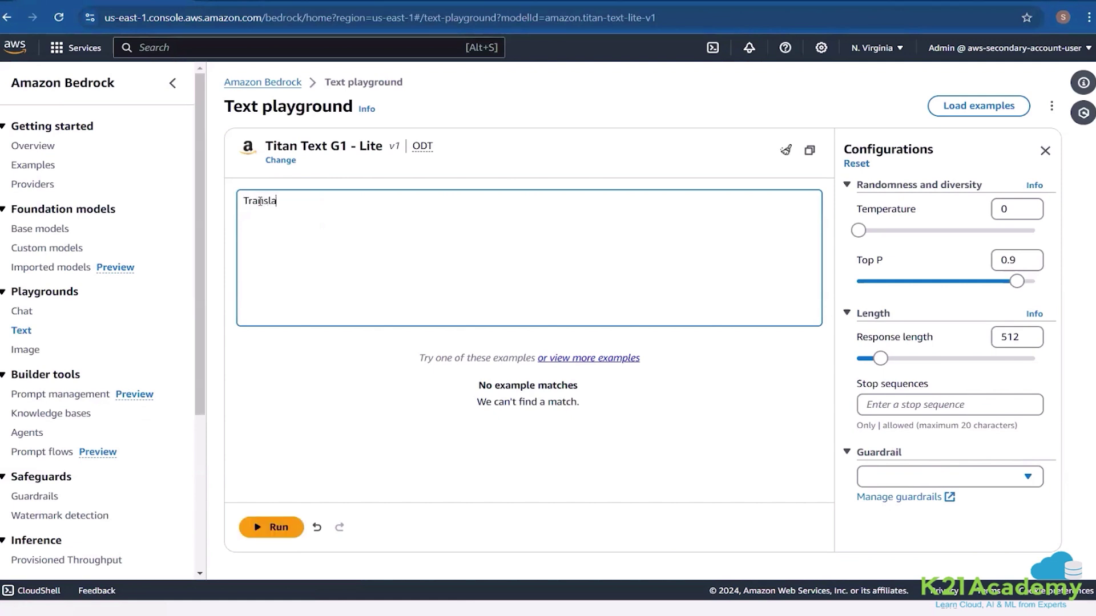
text(te the following textb)
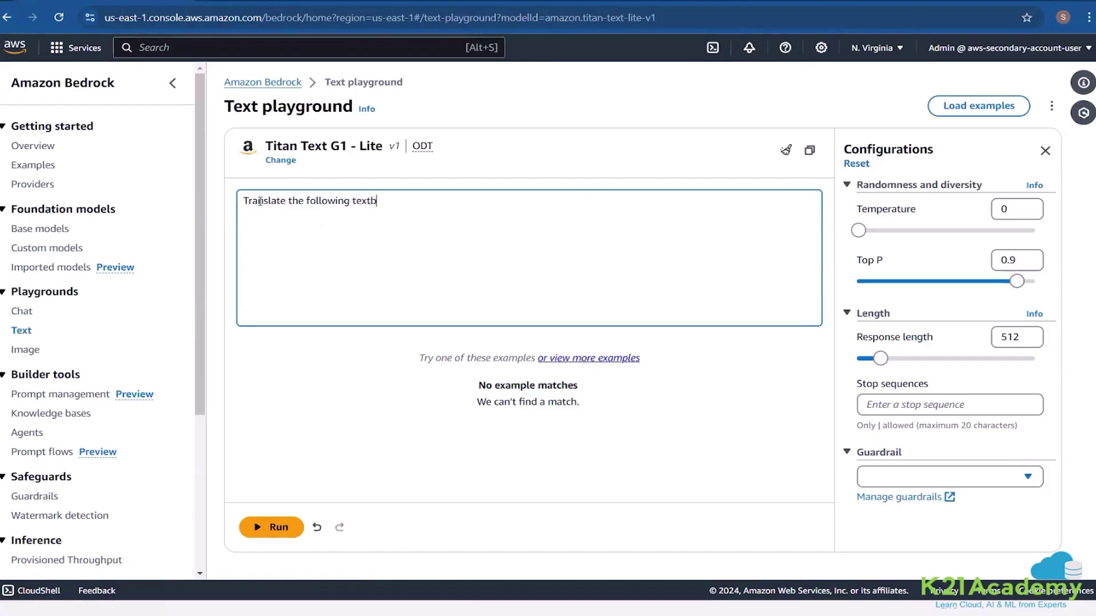
key(BackSpace)
text(from English to Spanish)
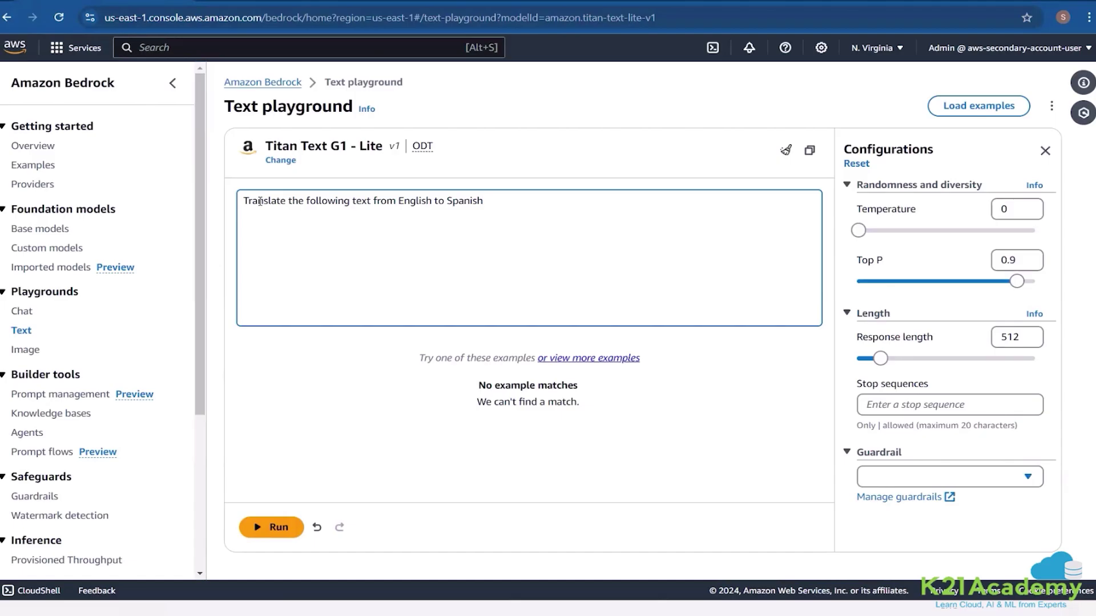
- Add "What is your name?" after a blank line below the instruction and run the prompt
key(Return)
key(Return)
text(What isy)
key(BackSpace)
text(your)
text(name?)
click(278, 524)
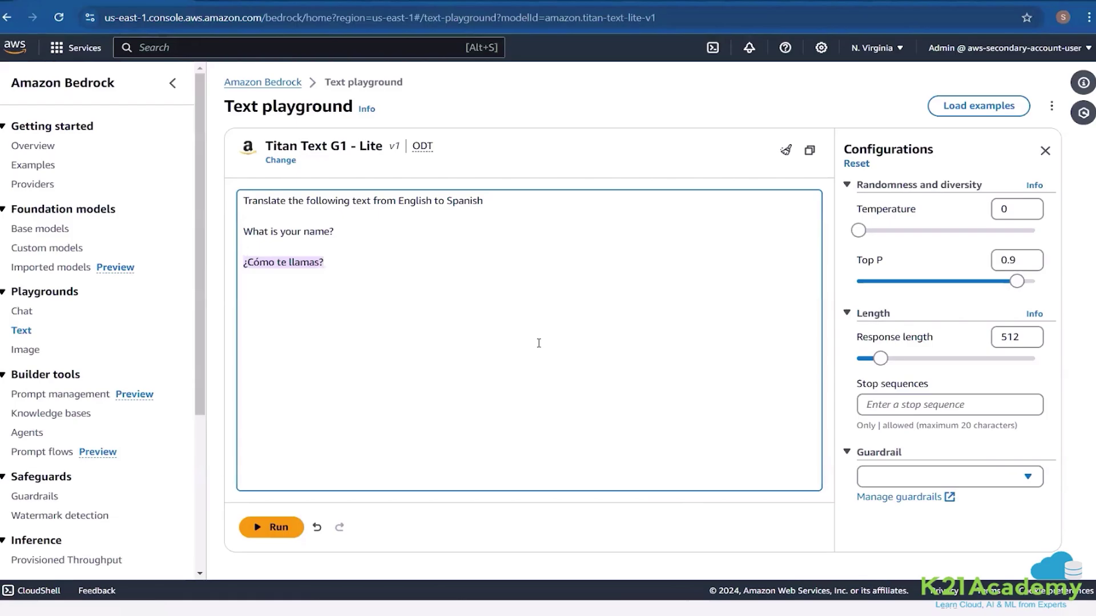
- Switch back to OneNote and handwrite "- Optimizing" with the green pen below the diagram
click(1000, 147)
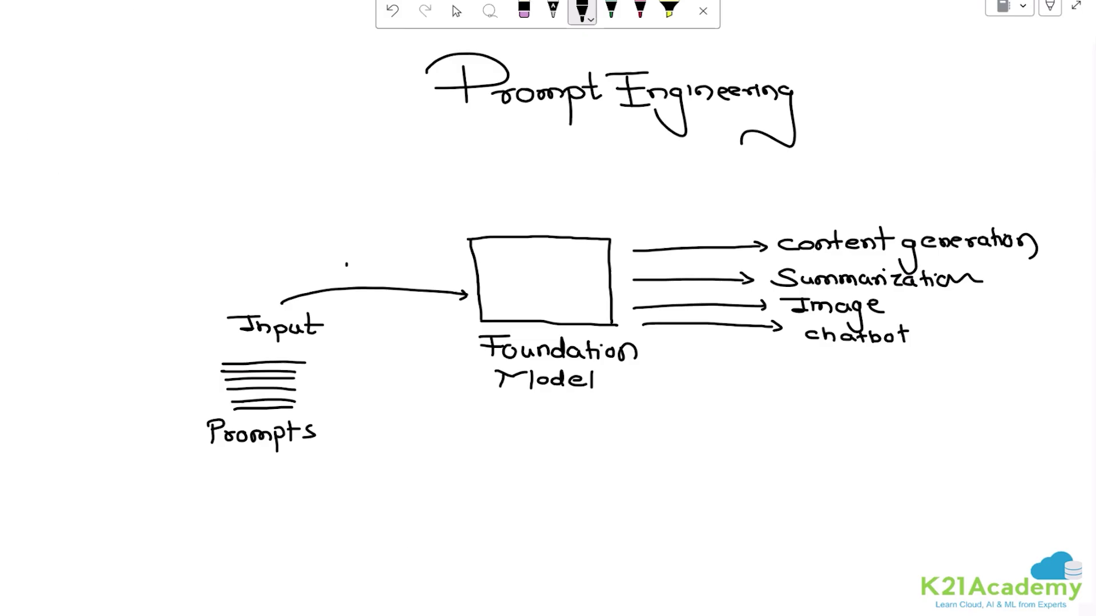
key(F11)
click(228, 51)
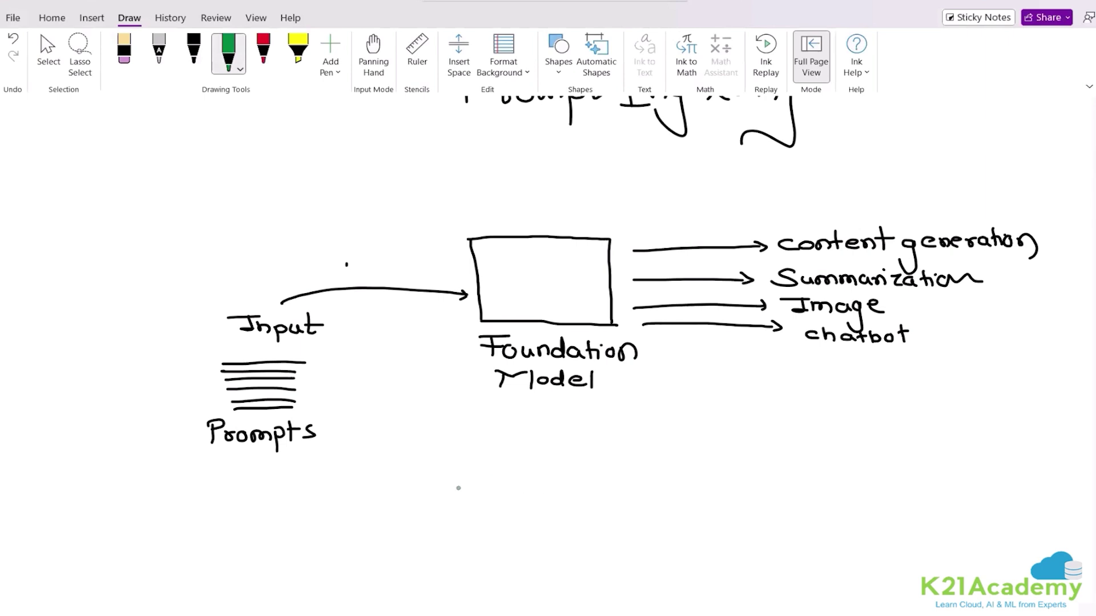
drag(455, 488, 440, 488)
key(F11)
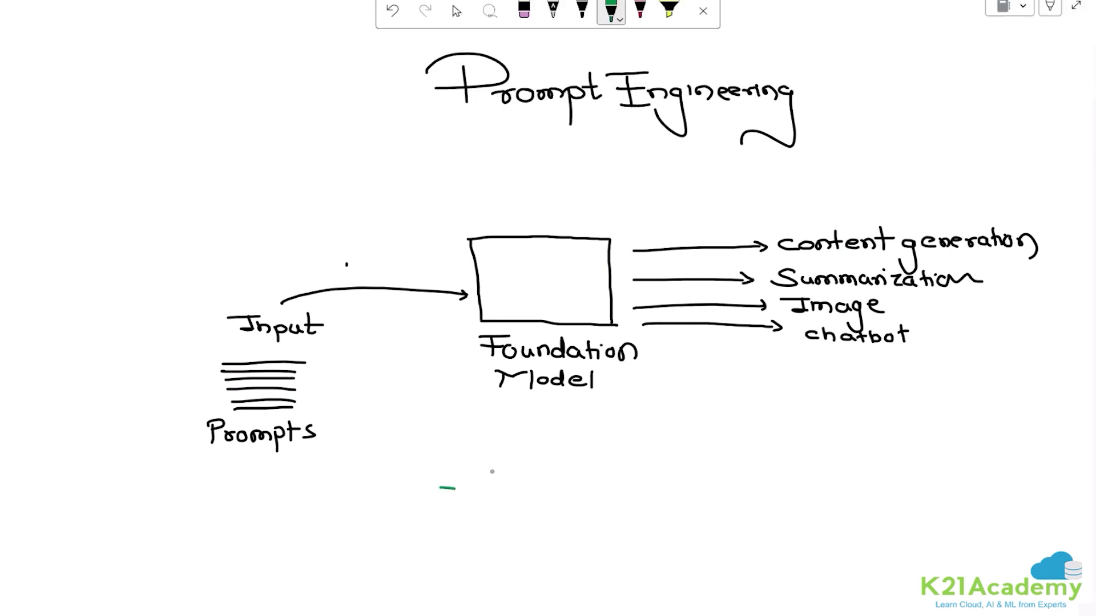
mouse_move(479, 475)
mouse_down()
mouse_move(490, 502)
mouse_move(505, 473)
mouse_move(517, 488)
mouse_move(557, 477)
mouse_move(593, 488)
mouse_move(607, 513)
mouse_up()
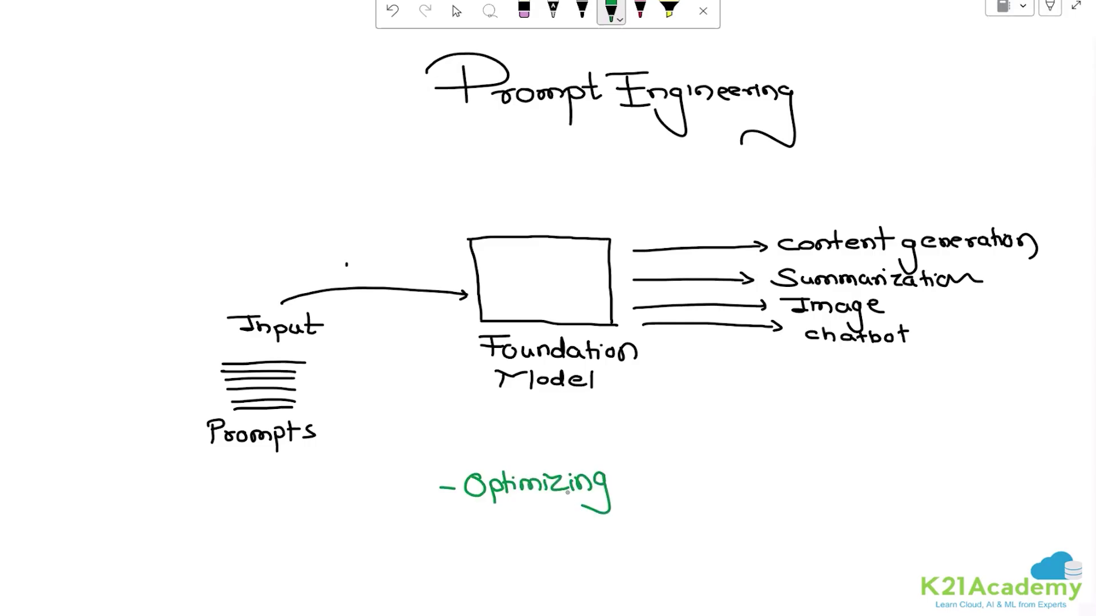
- Handwrite three circled, numbered items near "Optimizing": 1 Apply, 2 Develop and 3 Quality
mouse_move(537, 522)
mouse_down()
mouse_move(537, 533)
mouse_move(542, 514)
mouse_move(582, 535)
mouse_up()
drag(569, 528, 627, 534)
mouse_move(632, 522)
mouse_down()
mouse_move(644, 531)
mouse_move(617, 553)
mouse_up()
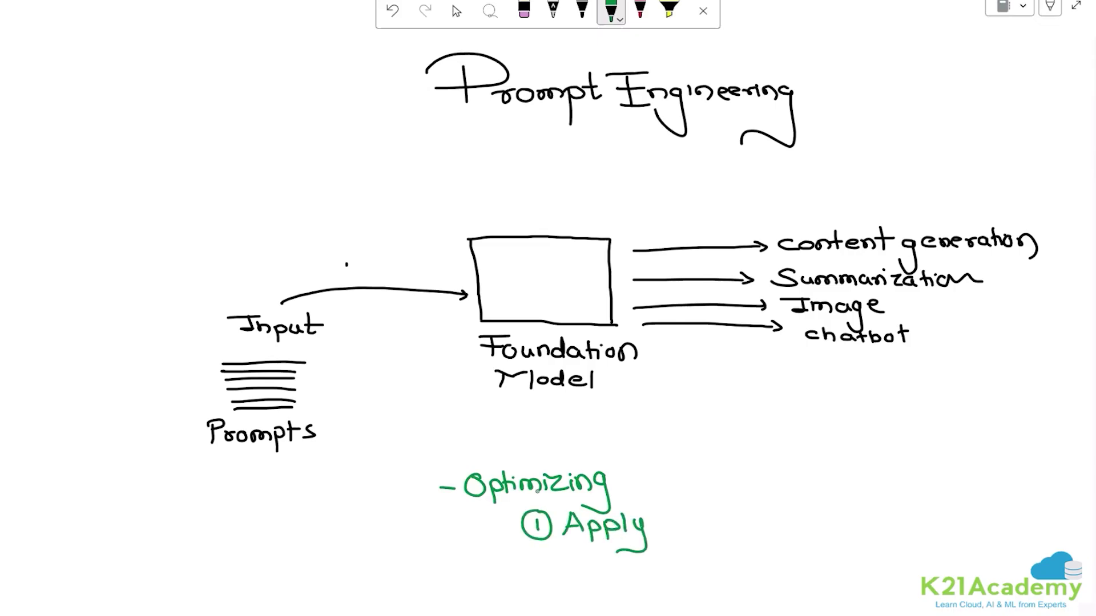
drag(529, 564, 541, 574)
mouse_move(542, 554)
mouse_down()
mouse_move(548, 573)
mouse_move(539, 552)
mouse_up()
drag(560, 557, 563, 577)
mouse_move(585, 567)
mouse_down()
mouse_move(626, 565)
mouse_move(656, 582)
mouse_move(674, 568)
mouse_up()
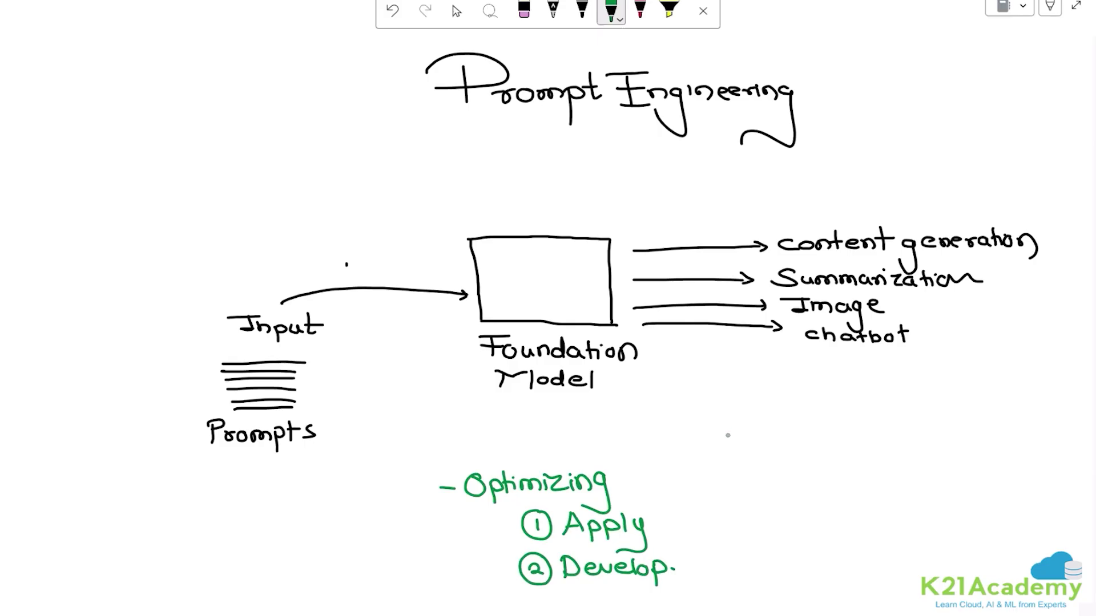
mouse_move(705, 509)
mouse_down()
mouse_move(716, 524)
mouse_move(707, 539)
mouse_move(717, 502)
mouse_up()
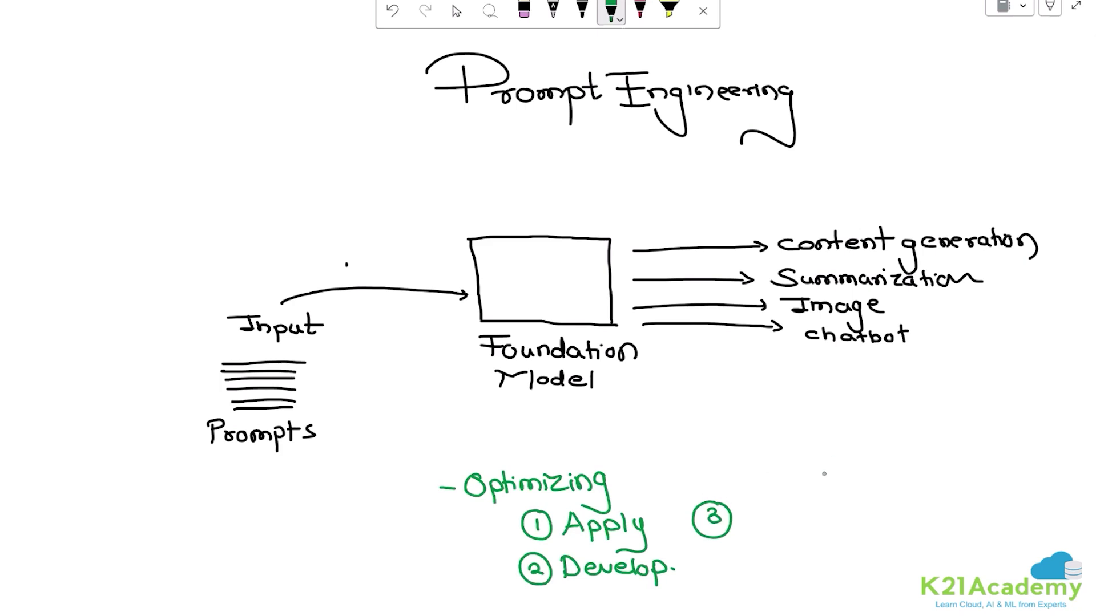
mouse_move(756, 512)
mouse_down()
mouse_move(764, 532)
mouse_move(788, 513)
mouse_move(806, 522)
mouse_move(844, 511)
mouse_move(845, 541)
mouse_up()
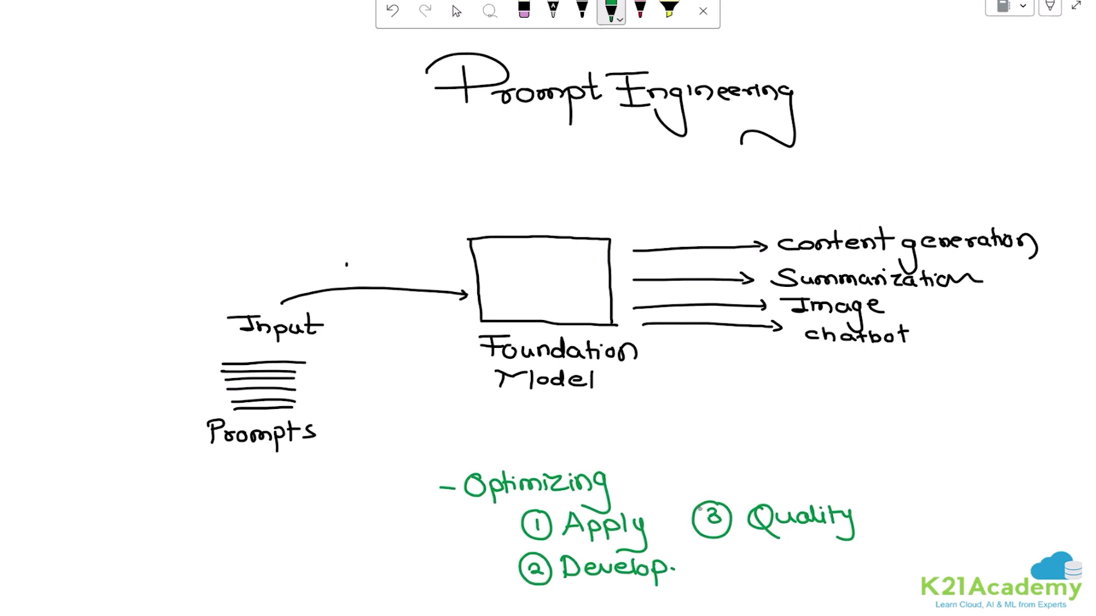
- Go back through the earlier notes to the foundation model diagram under "Plan GenAI Project"
scroll(554, 332, up, 20)
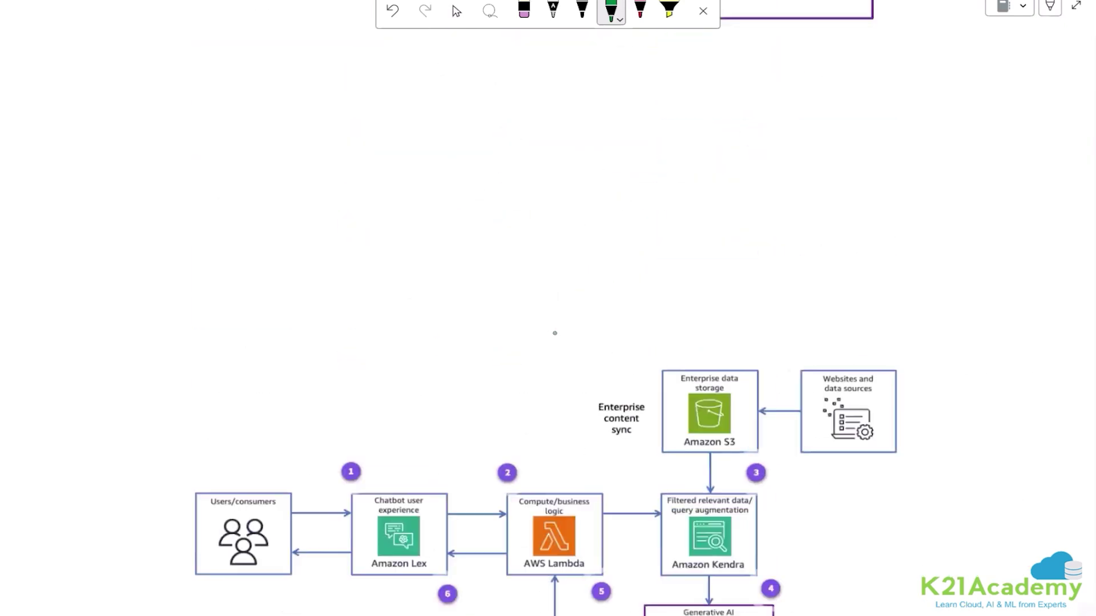
scroll(554, 332, down, 2)
scroll(554, 333, up, 20)
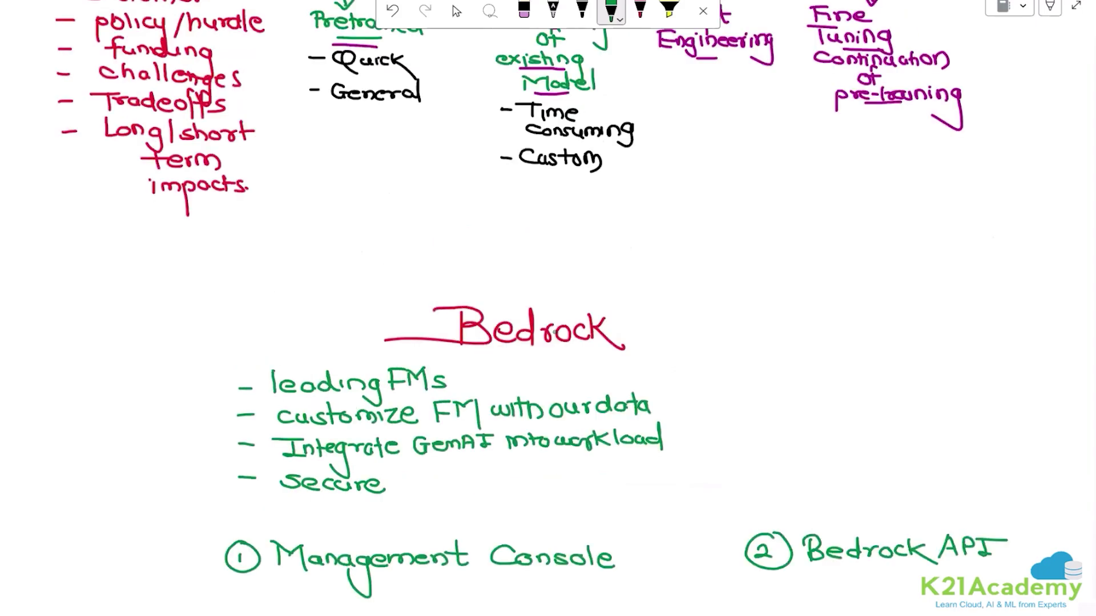
scroll(554, 331, up, 20)
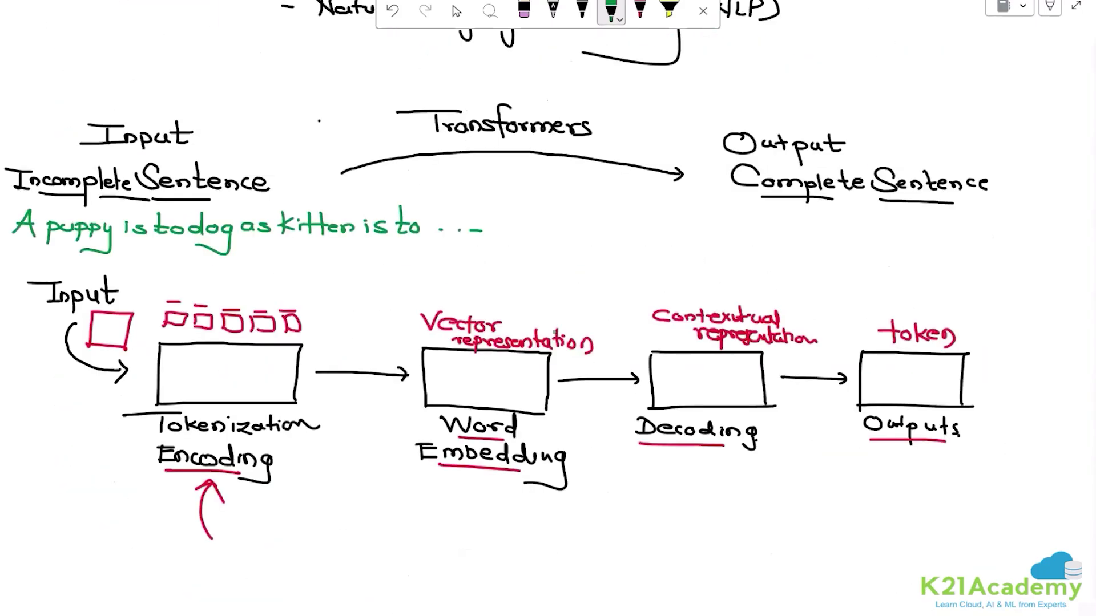
scroll(554, 332, up, 6)
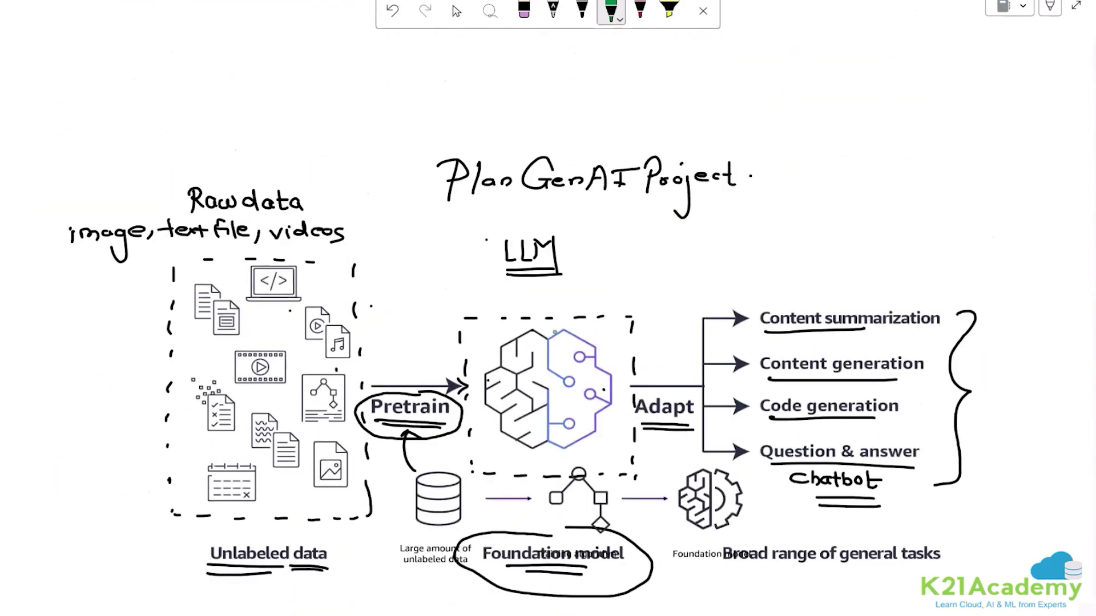